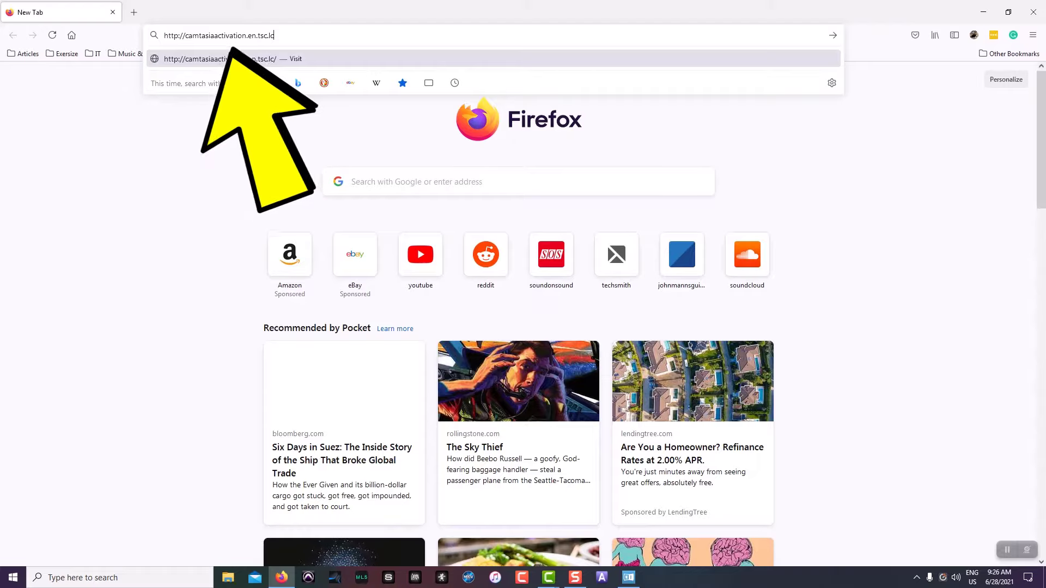
Load the offline activation page and paste the activation certificate into its certificate box.
key("Return")
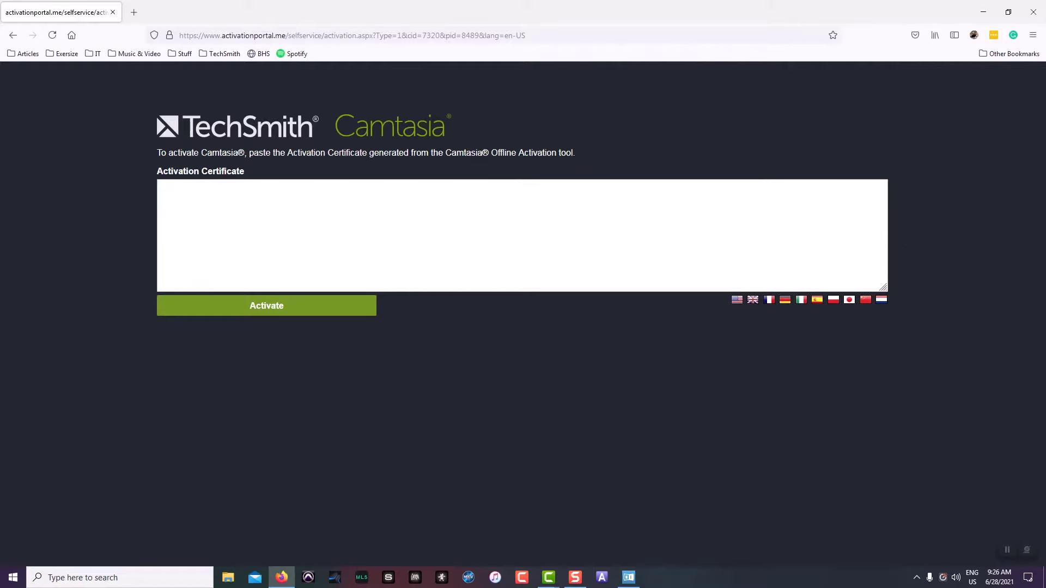
key("ctrl+v")
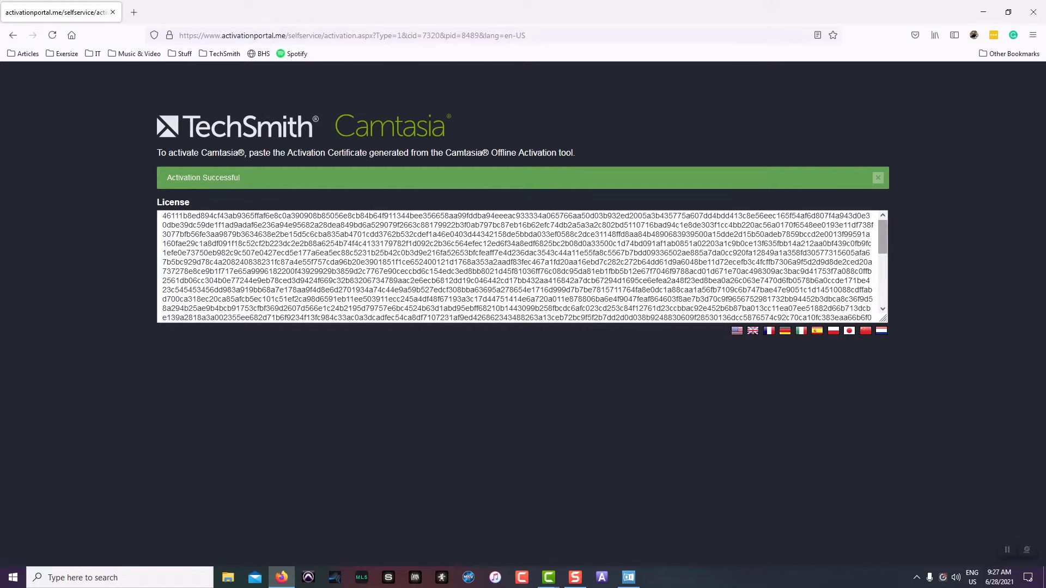
Scroll through the generated license code and select all of its text.
left_click_drag(882, 237, 883, 304)
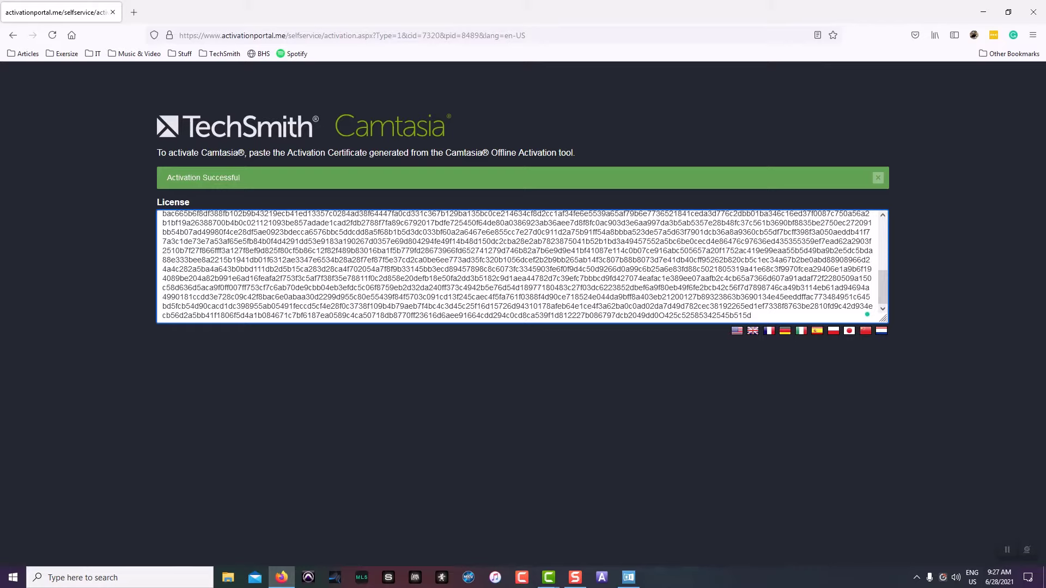
key("ctrl+a")
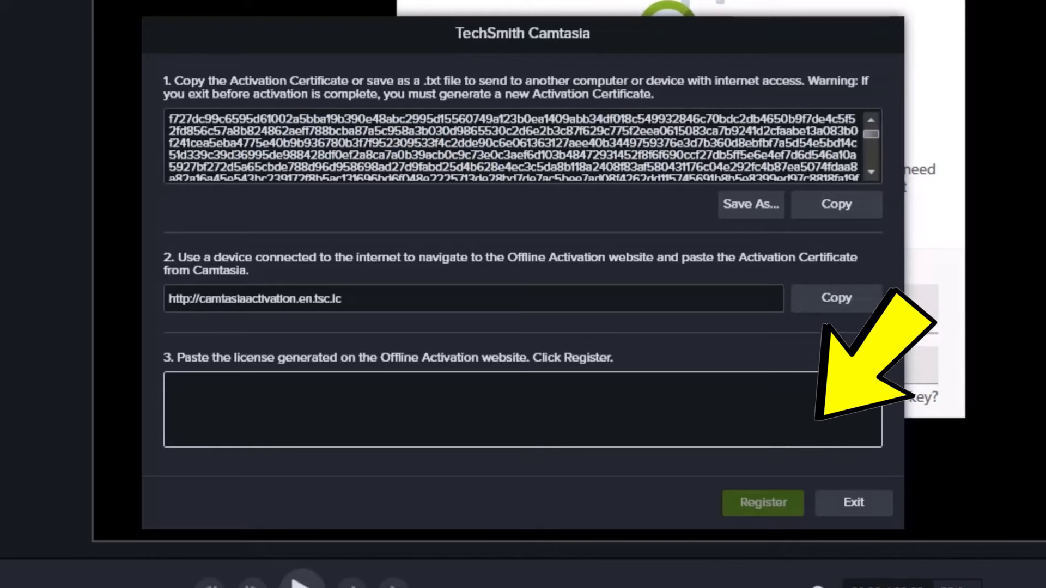
Paste the portal's license code into box 3 of the offline activation dialog.
key("ctrl+v")
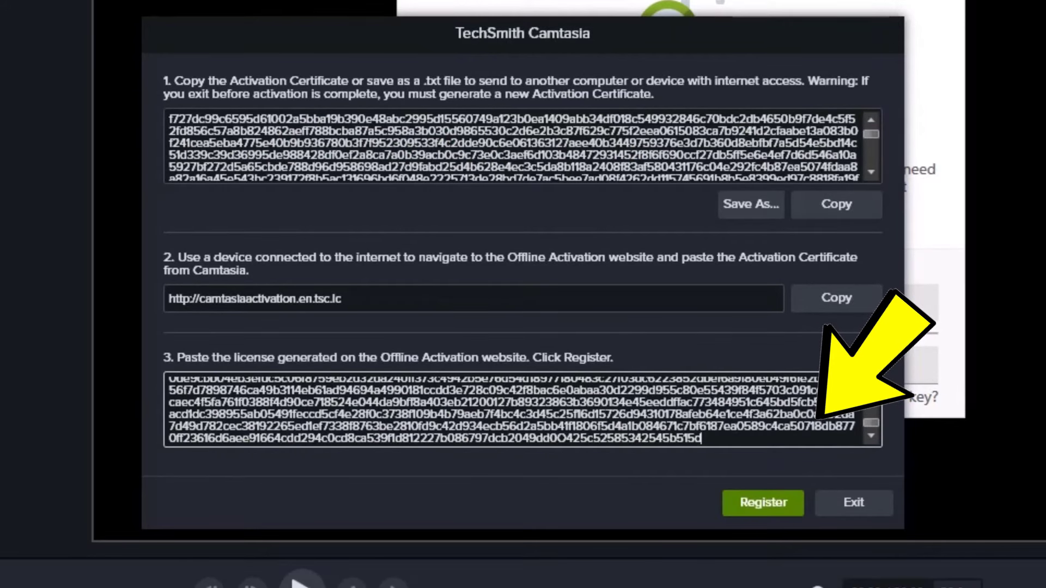